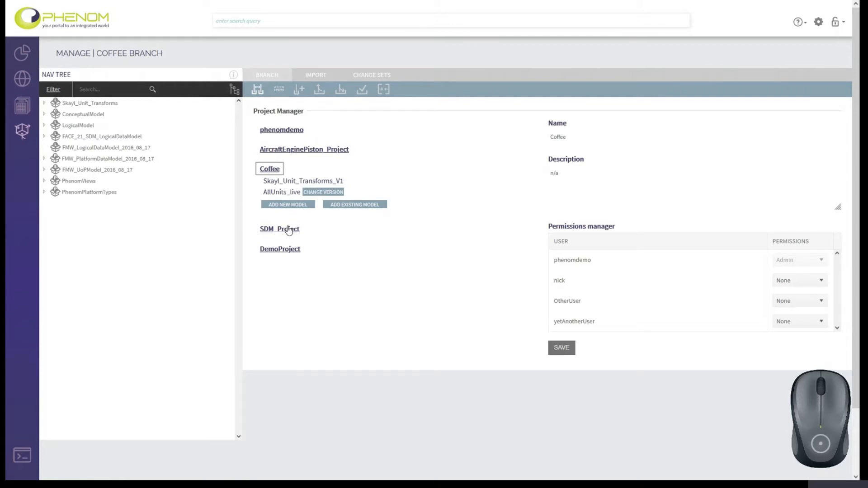
- Publish the AllUnits_live model from the Model Manager as a new version named AllUnits_v2_0
{"action": "left_click", "coordinate": [278, 90]}
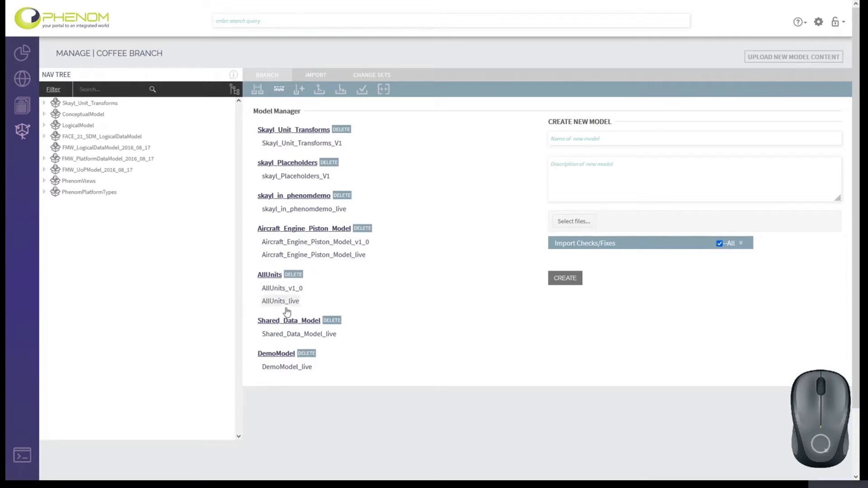
{"action": "left_click", "coordinate": [290, 290]}
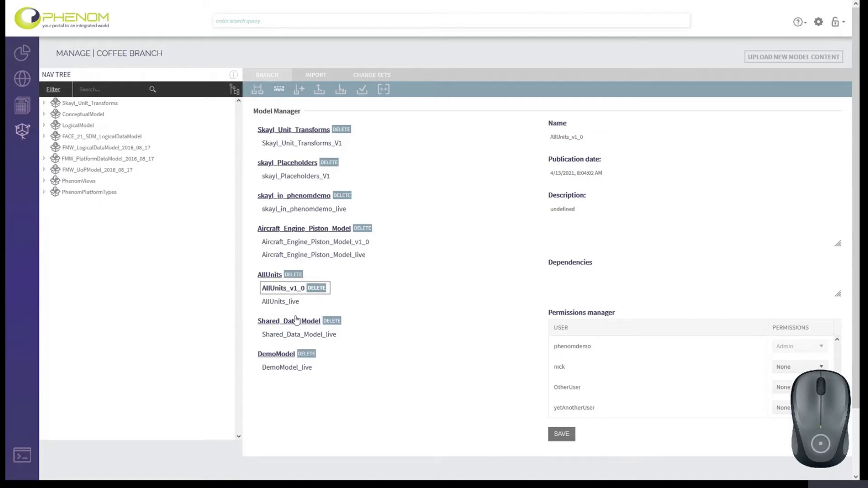
{"action": "left_click", "coordinate": [270, 302]}
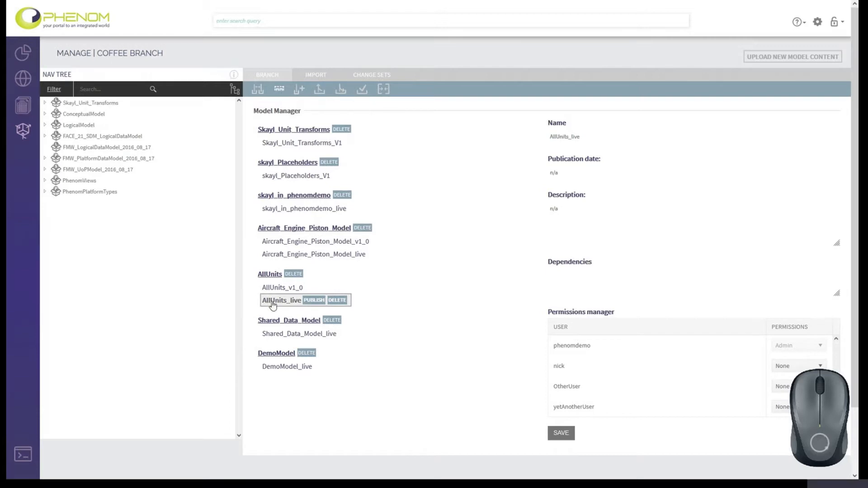
{"action": "left_click", "coordinate": [312, 301]}
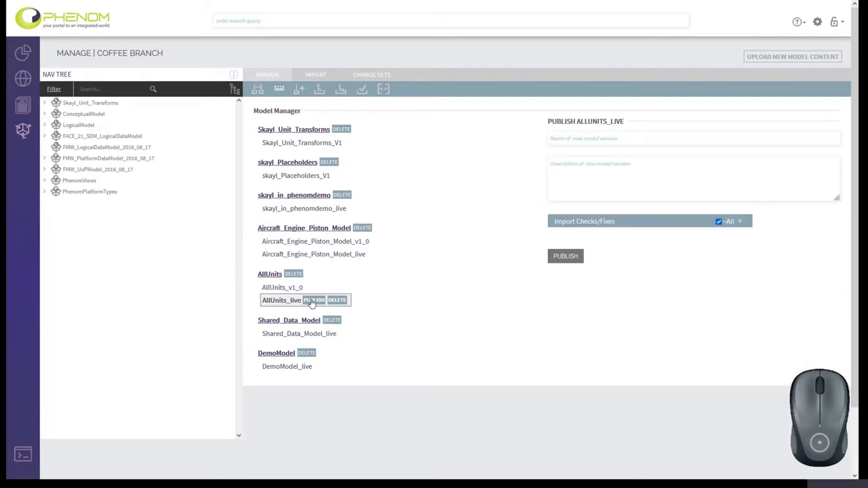
{"action": "left_click", "coordinate": [588, 138]}
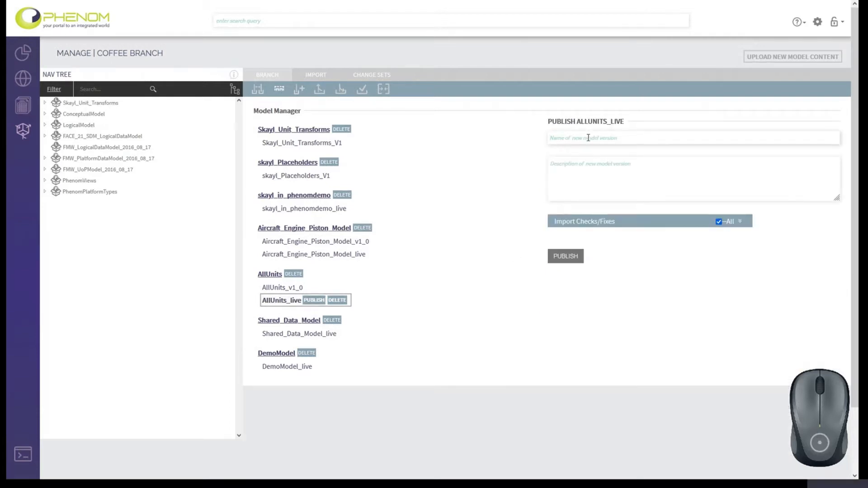
{"action": "type", "text": "AllUnits_v2_0"}
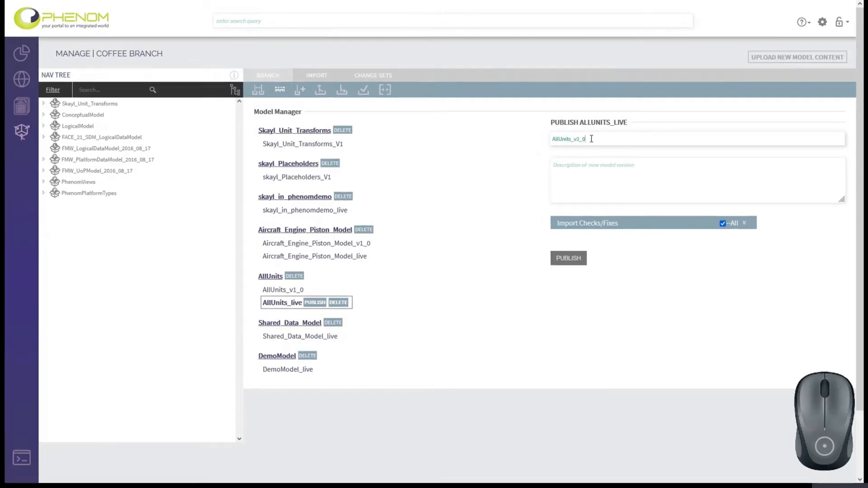
{"action": "left_click", "coordinate": [571, 258]}
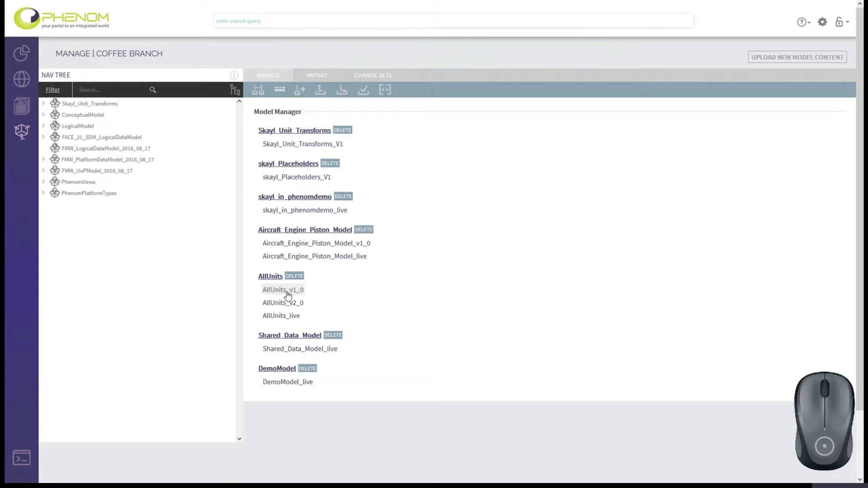
- Switch the Coffee project's AllUnits_live model to version AllUnits_v1_0 and save the project
{"action": "left_click", "coordinate": [260, 91]}
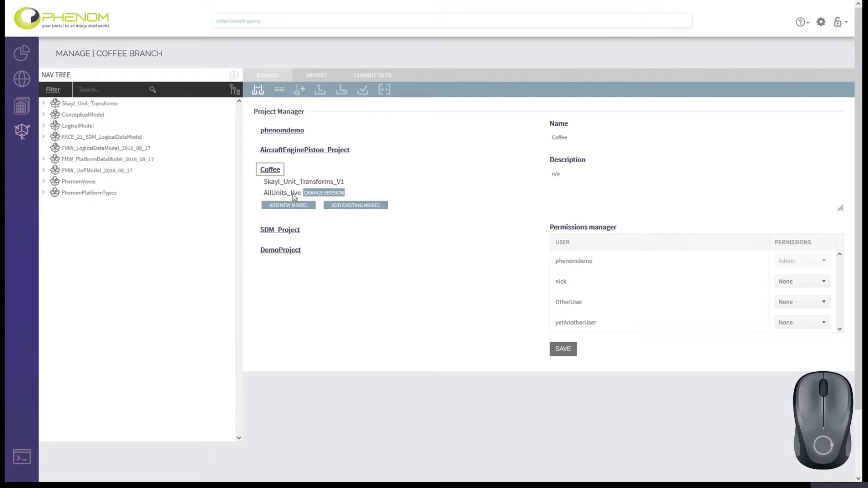
{"action": "left_click", "coordinate": [334, 194]}
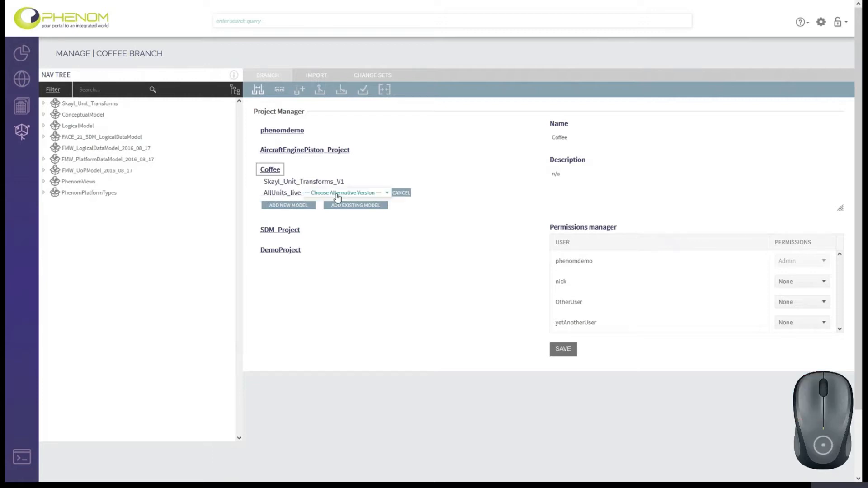
{"action": "left_click", "coordinate": [337, 195]}
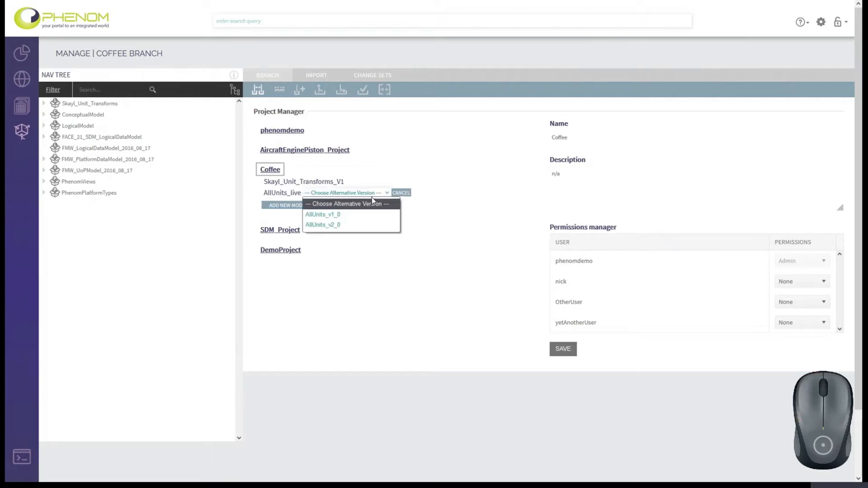
{"action": "left_click", "coordinate": [338, 215]}
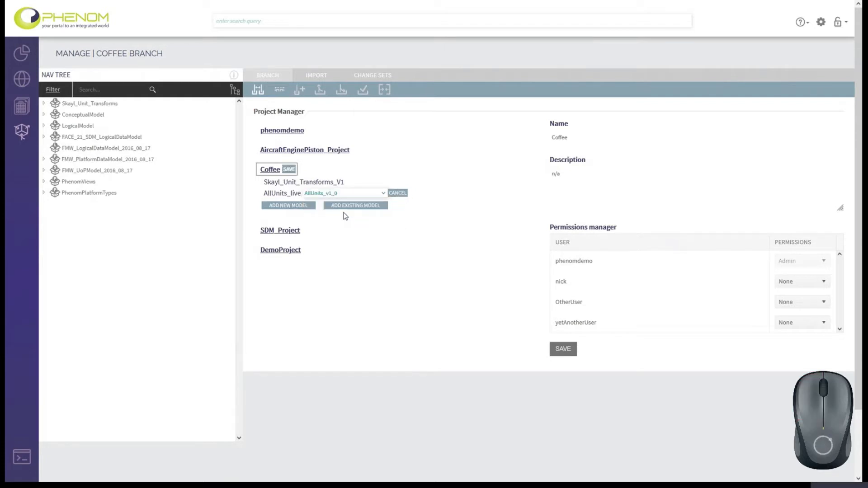
{"action": "left_click", "coordinate": [289, 170]}
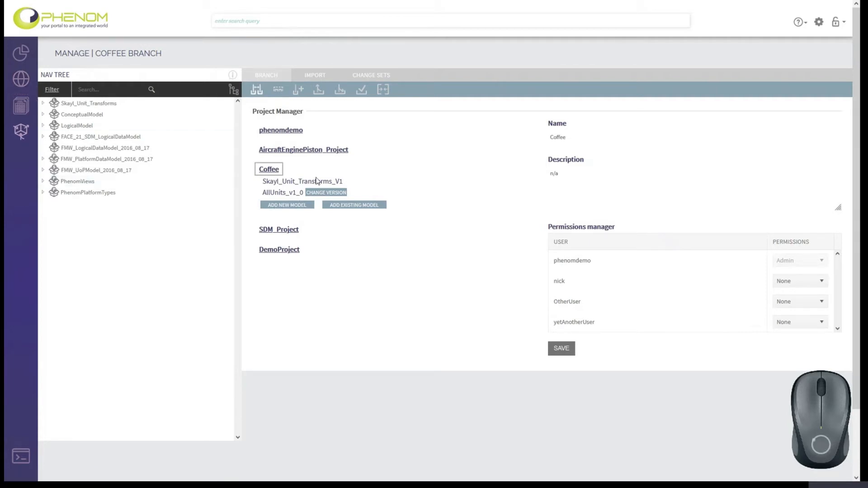
- Try to create and save an entity named "entity" in the published Skayl_Unit_Transforms_V1 model
{"action": "left_click", "coordinate": [22, 83]}
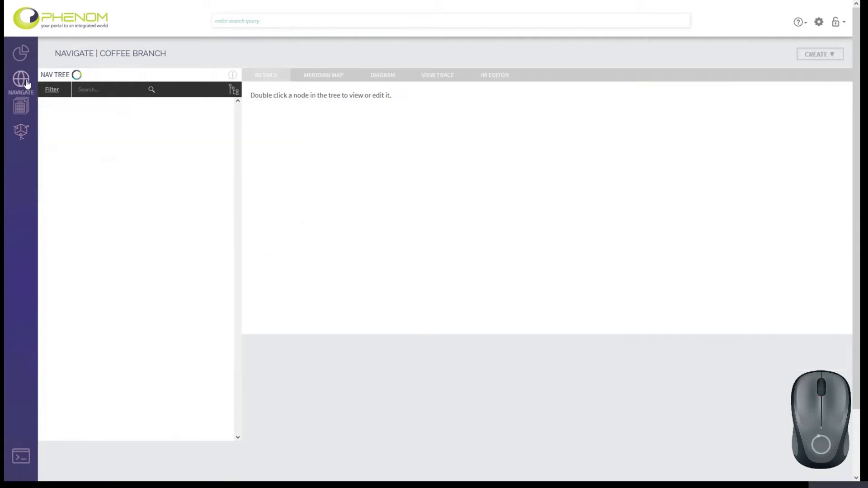
{"action": "left_click", "coordinate": [805, 55]}
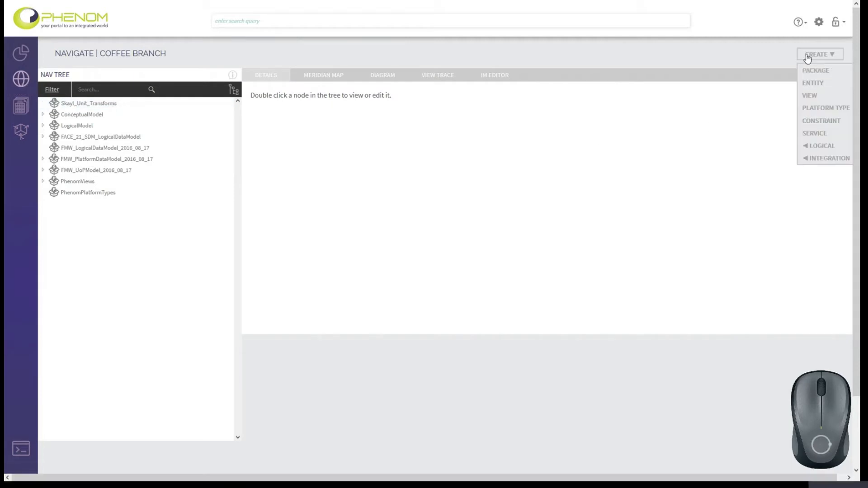
{"action": "left_click", "coordinate": [808, 84]}
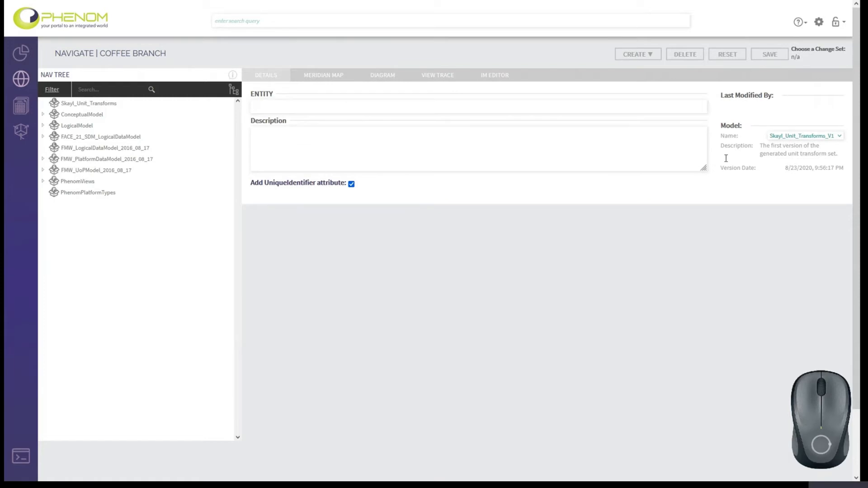
{"action": "left_click", "coordinate": [793, 135]}
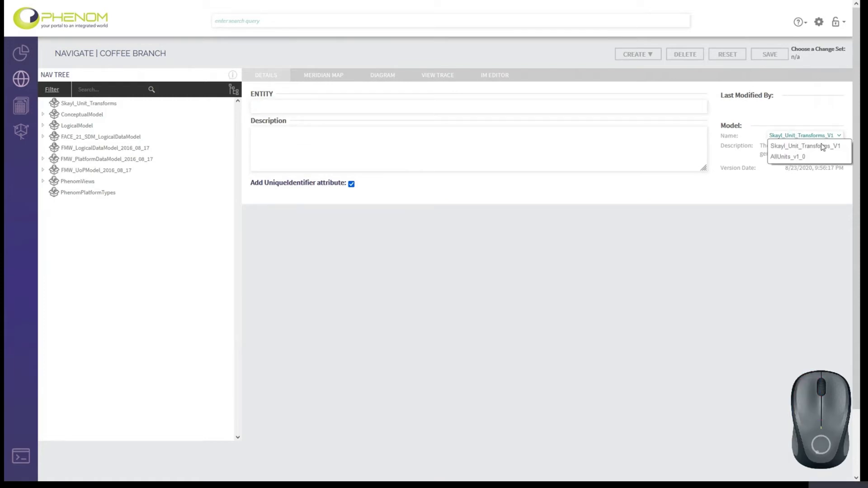
{"action": "left_click", "coordinate": [786, 155]}
{"action": "left_click", "coordinate": [781, 158]}
{"action": "left_click", "coordinate": [787, 150]}
{"action": "left_click", "coordinate": [784, 146]}
{"action": "left_click", "coordinate": [356, 109]}
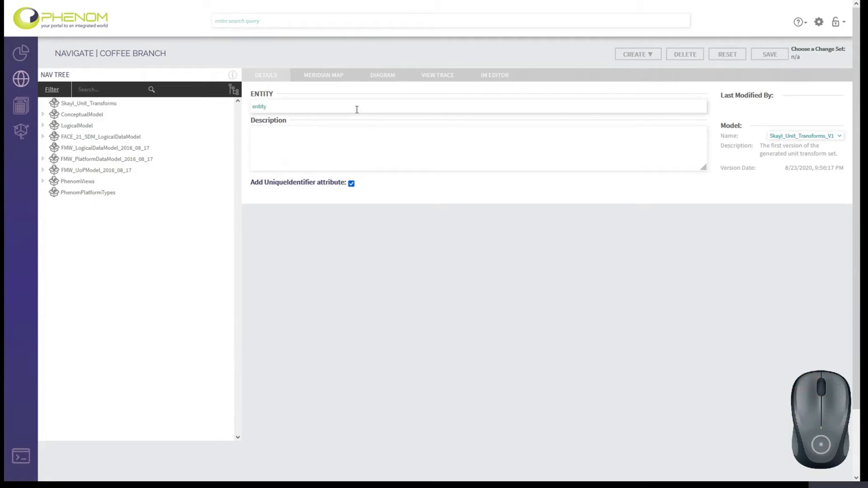
{"action": "left_click", "coordinate": [768, 54]}
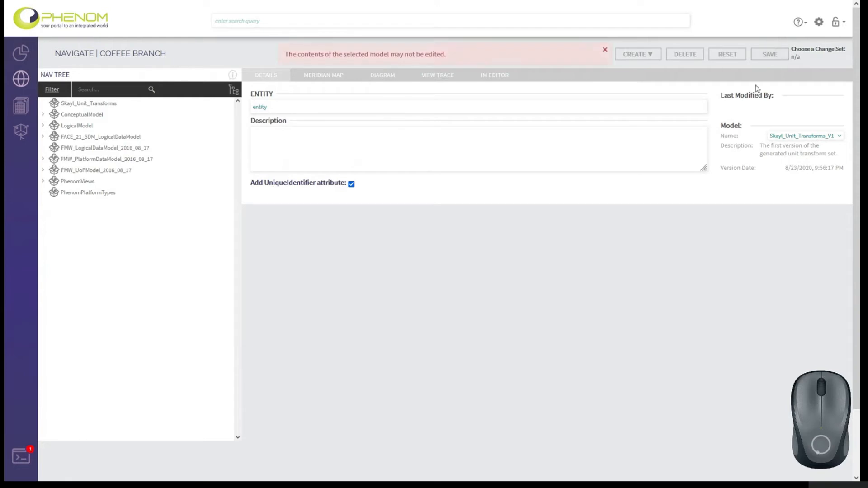
{"action": "left_click", "coordinate": [414, 113]}
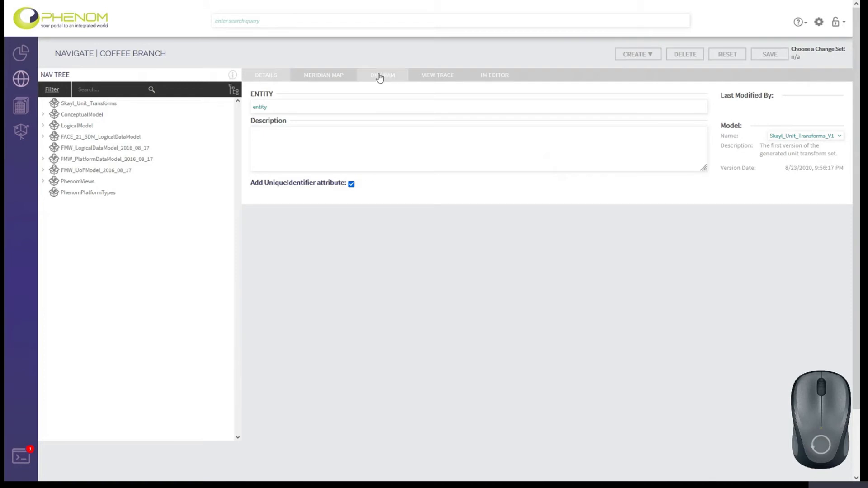
- Add a new blank model named content_live to the Coffee project and check it in the Model Manager
{"action": "left_click", "coordinate": [21, 135]}
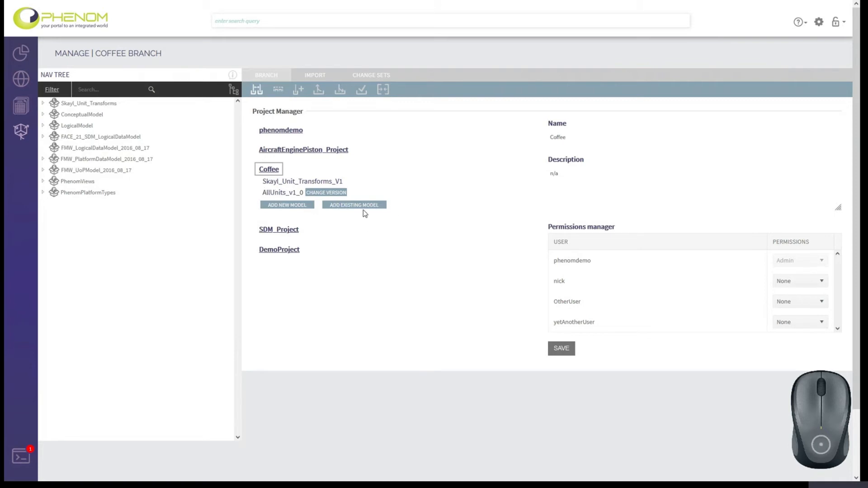
{"action": "left_click", "coordinate": [277, 90]}
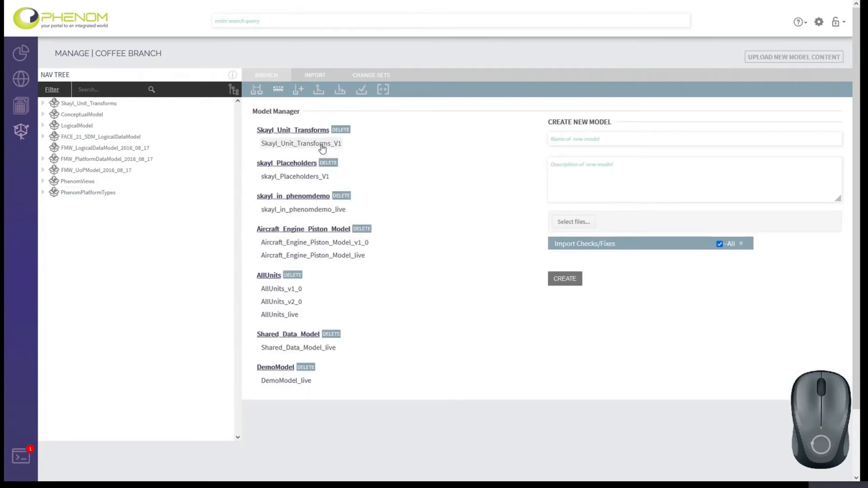
{"action": "left_click", "coordinate": [257, 92]}
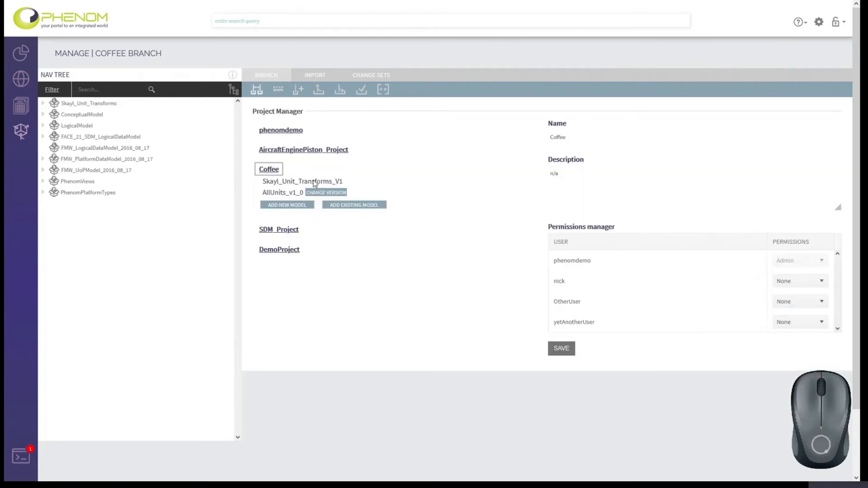
{"action": "left_click", "coordinate": [292, 207]}
{"action": "left_click", "coordinate": [320, 208]}
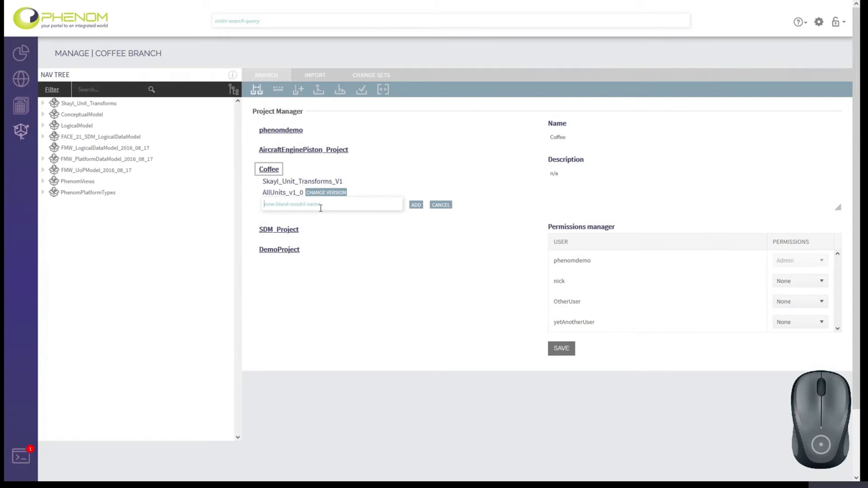
{"action": "type", "text": "content_live"}
{"action": "left_click", "coordinate": [416, 205]}
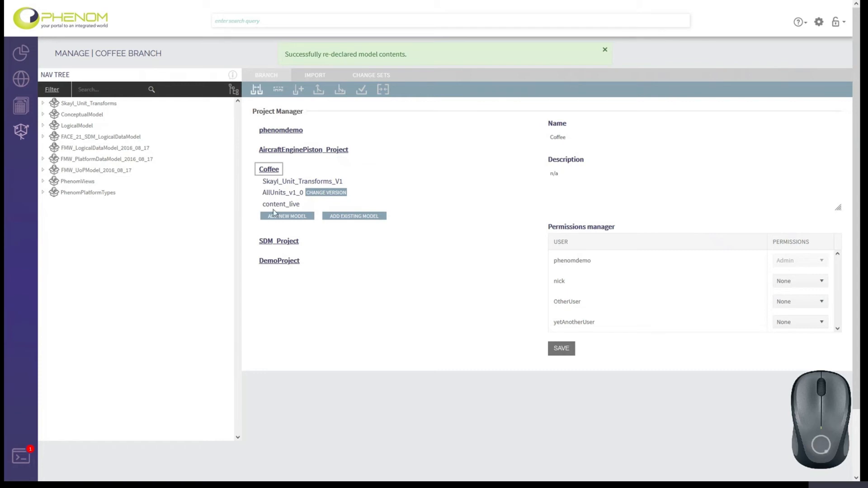
{"action": "left_click", "coordinate": [276, 92]}
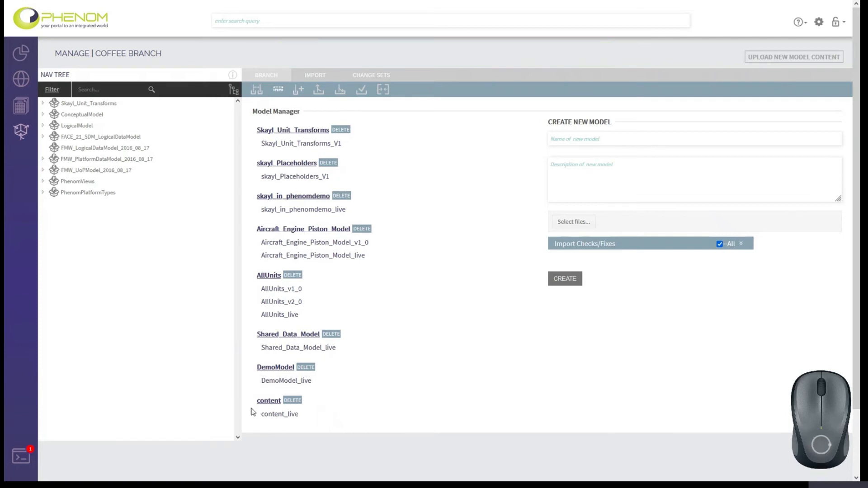
- Create an entity named "entity" in the content_live model with the UniqueIdentifier attribute included, and save it
{"action": "left_click", "coordinate": [27, 85]}
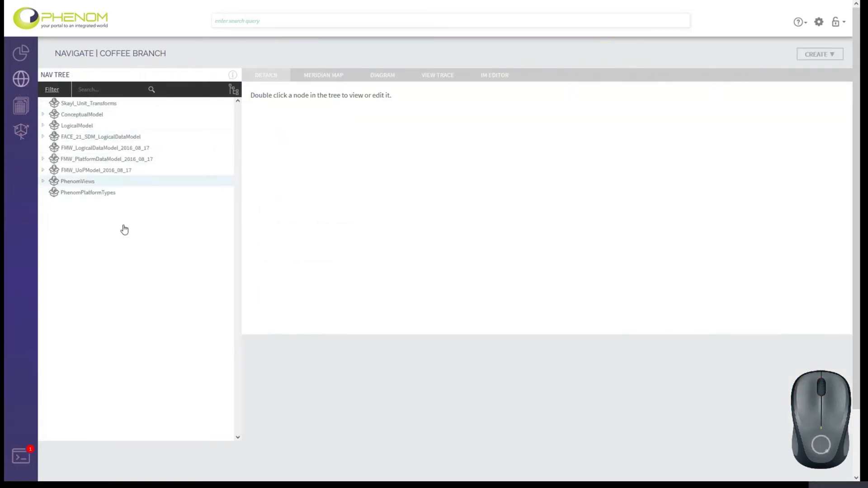
{"action": "left_click", "coordinate": [819, 54]}
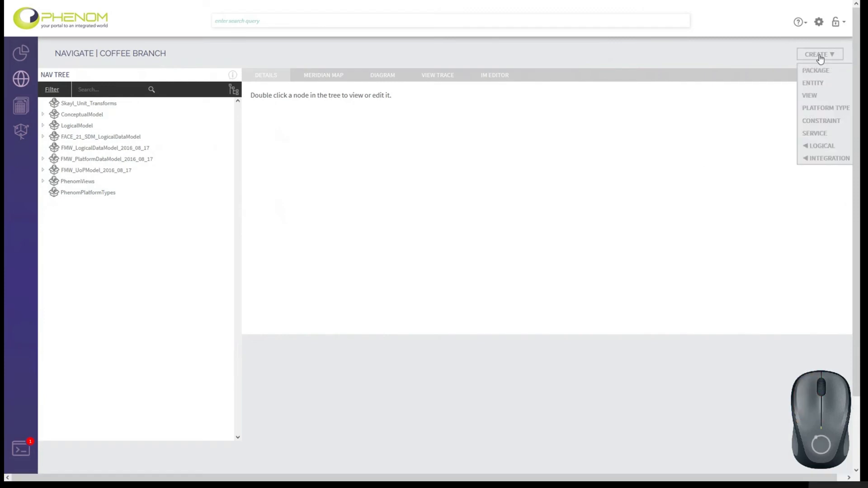
{"action": "left_click", "coordinate": [814, 84]}
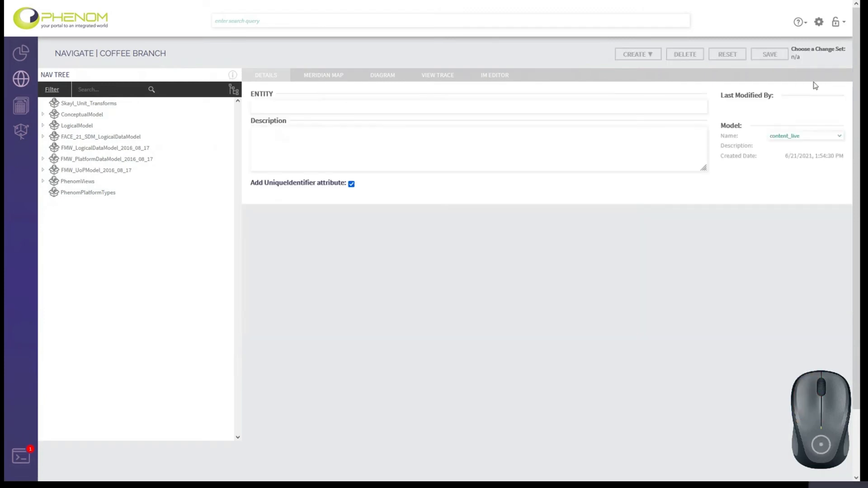
{"action": "left_click", "coordinate": [311, 107]}
{"action": "type", "text": "entity"}
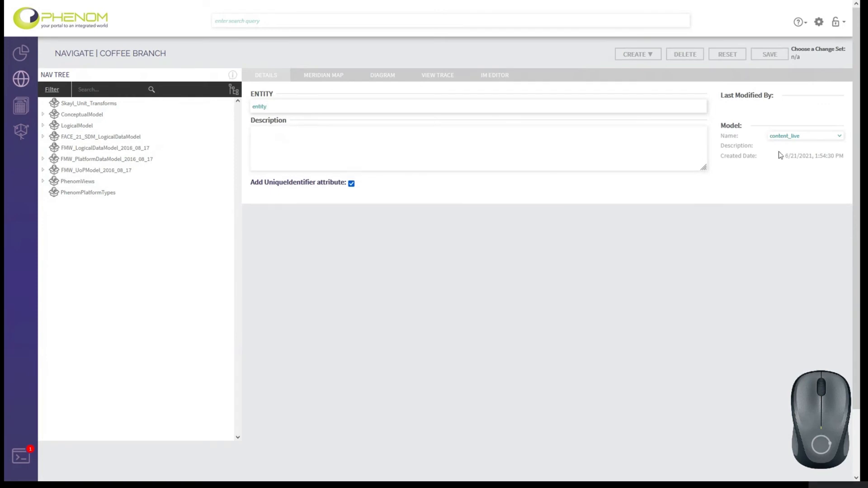
{"action": "left_click", "coordinate": [817, 136]}
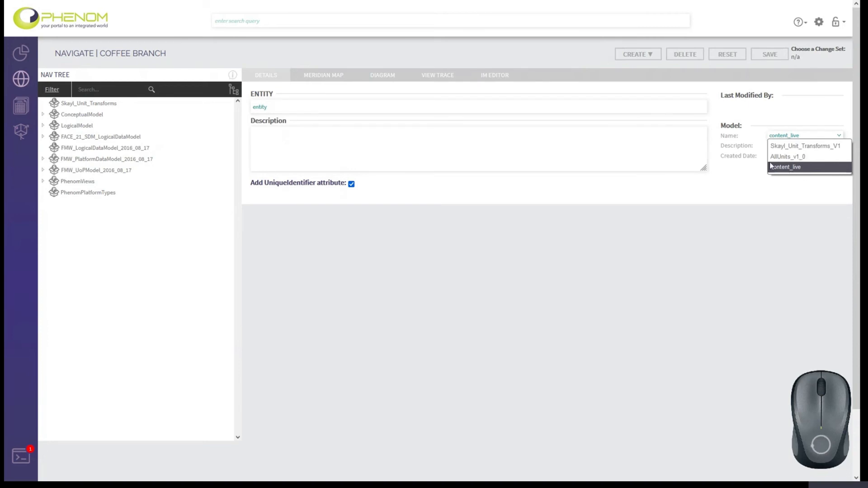
{"action": "left_click", "coordinate": [812, 136]}
{"action": "left_click", "coordinate": [769, 55]}
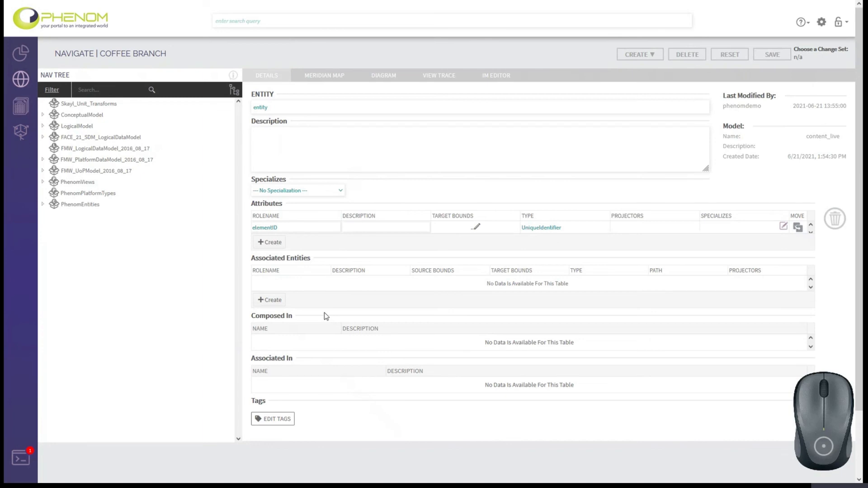
- Change the Coffee project's AllUnits_v1_0 model to version AllUnits_v2_0 and save the project
{"action": "left_click", "coordinate": [20, 132]}
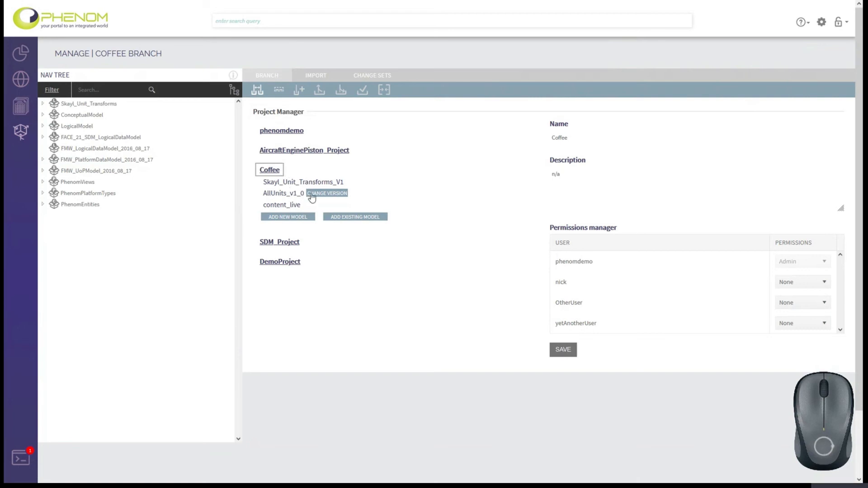
{"action": "left_click", "coordinate": [334, 197]}
{"action": "left_click", "coordinate": [334, 198]}
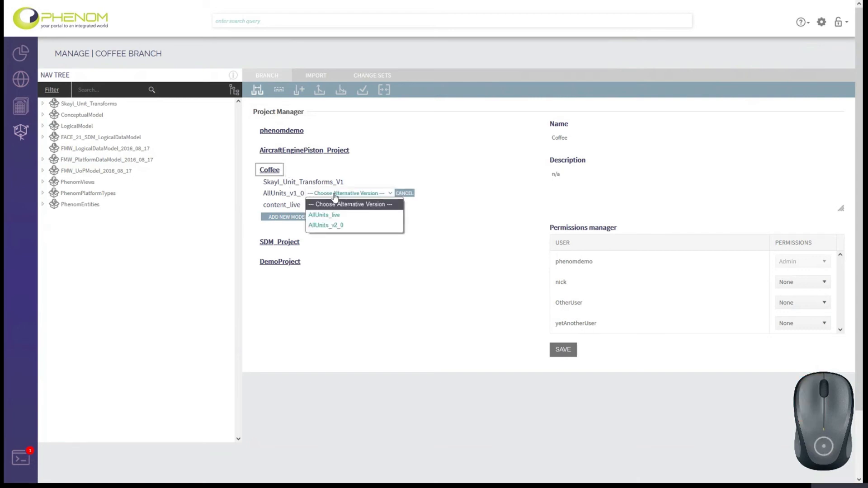
{"action": "left_click", "coordinate": [337, 226]}
{"action": "left_click", "coordinate": [288, 170]}
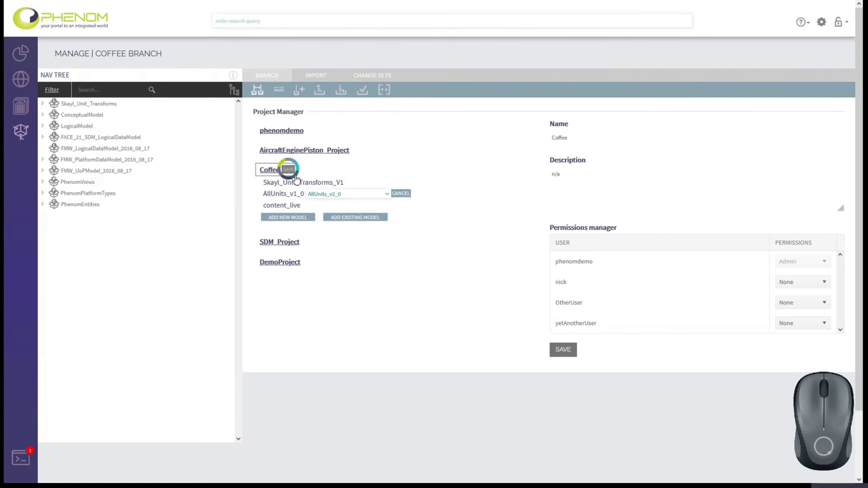